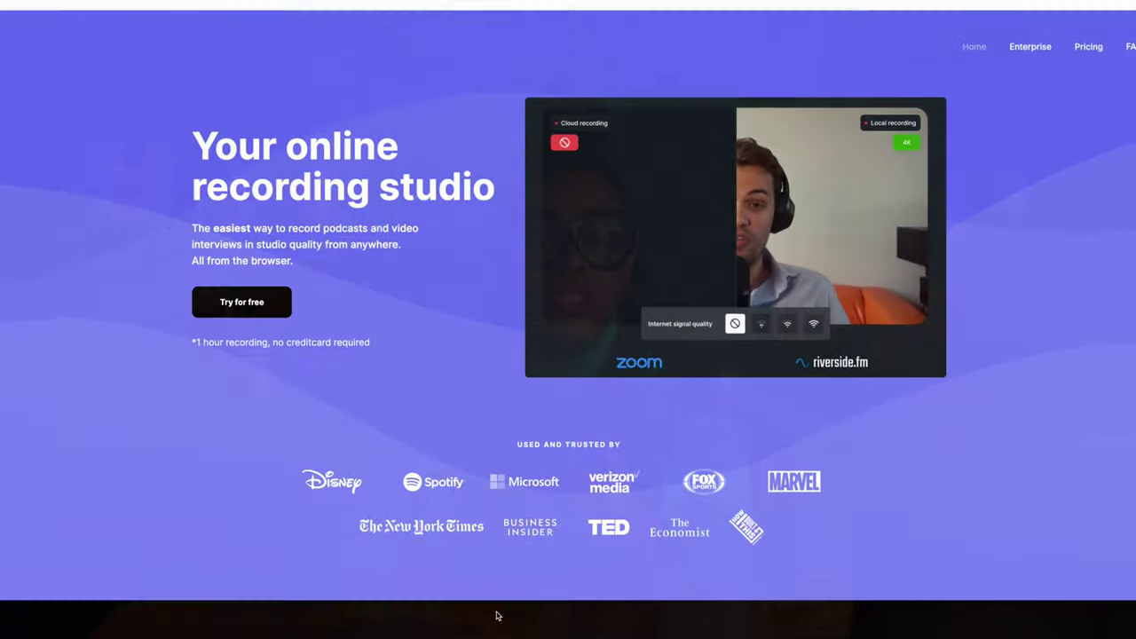
Step: Scroll down through the riverside.fm homepage to tour its features
scroll(497, 613, down, 5)
scroll(497, 616, down, 2)
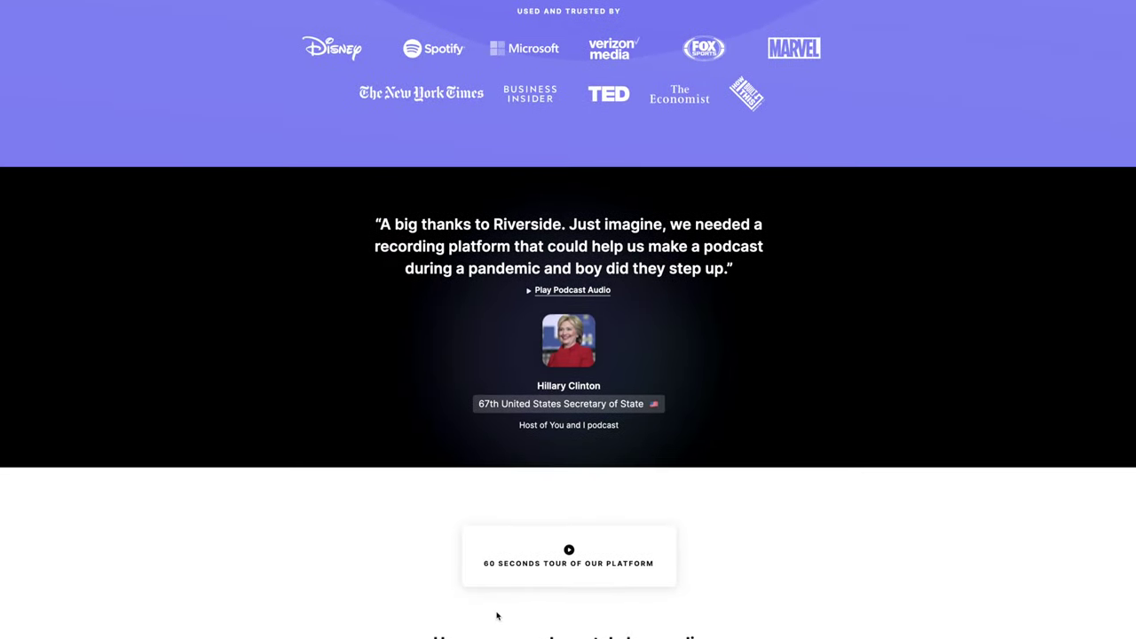
scroll(497, 616, down, 2)
scroll(497, 616, down, 6)
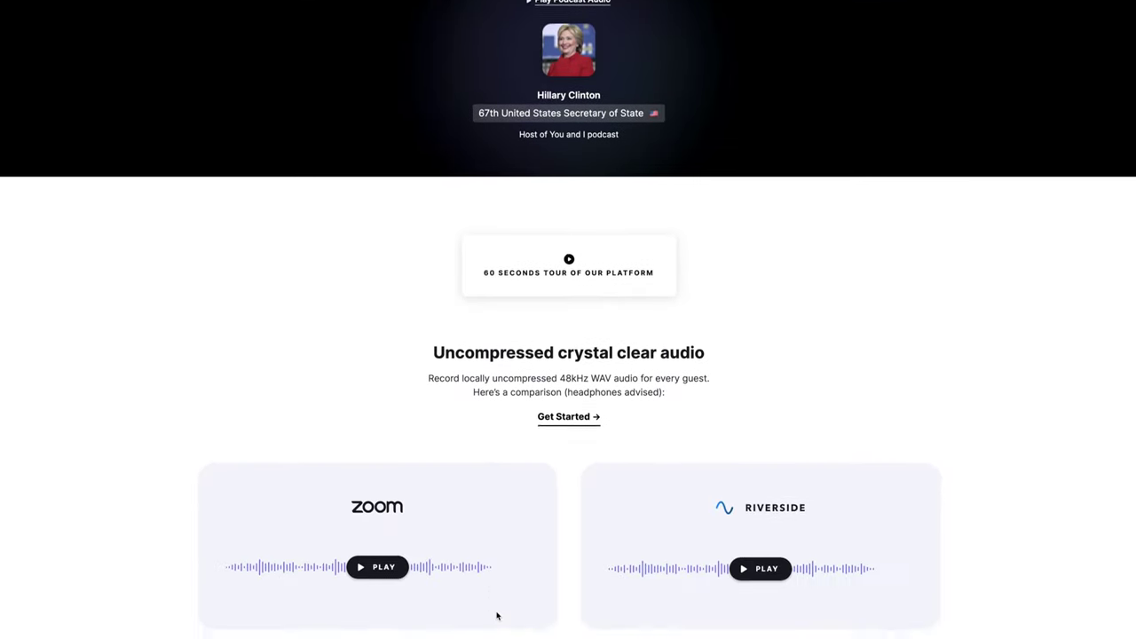
scroll(497, 616, down, 5)
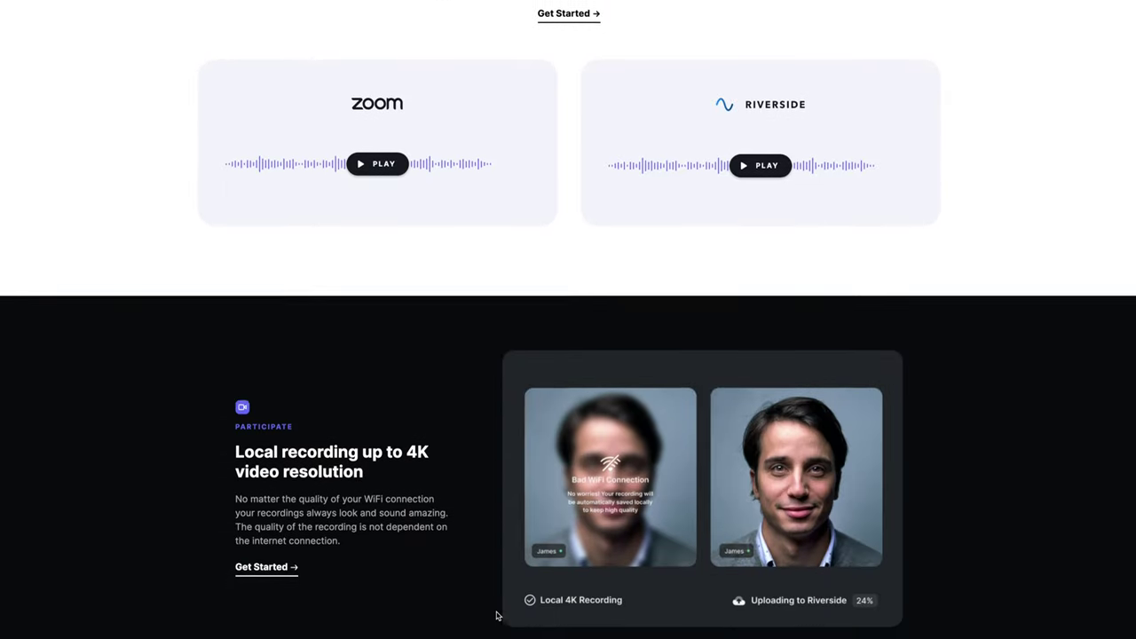
scroll(497, 616, down, 8)
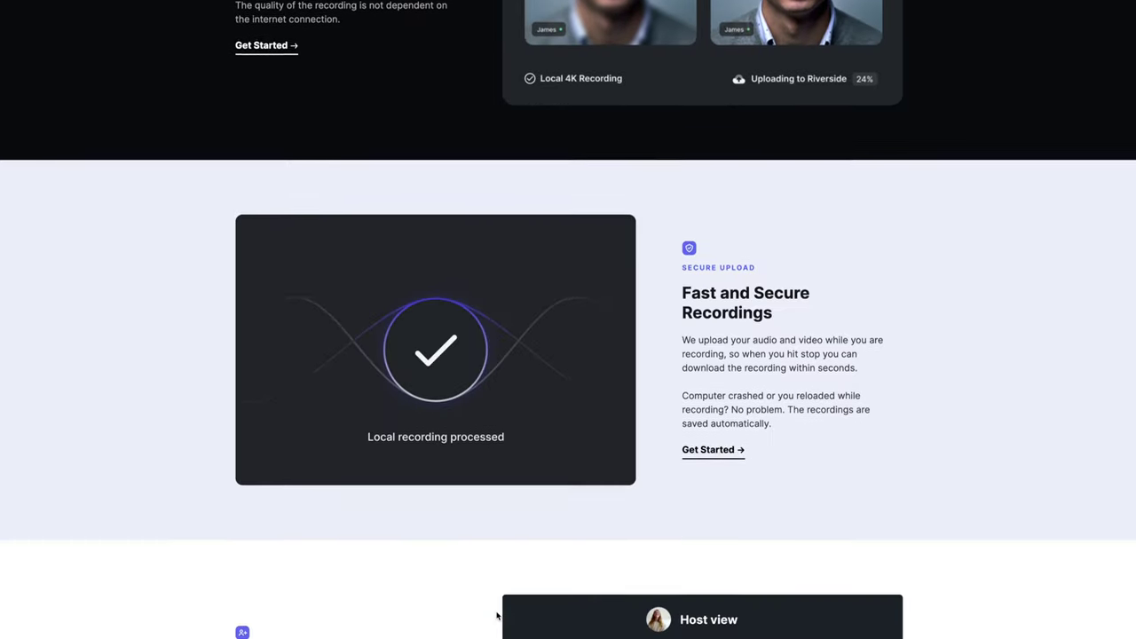
scroll(497, 616, down, 7)
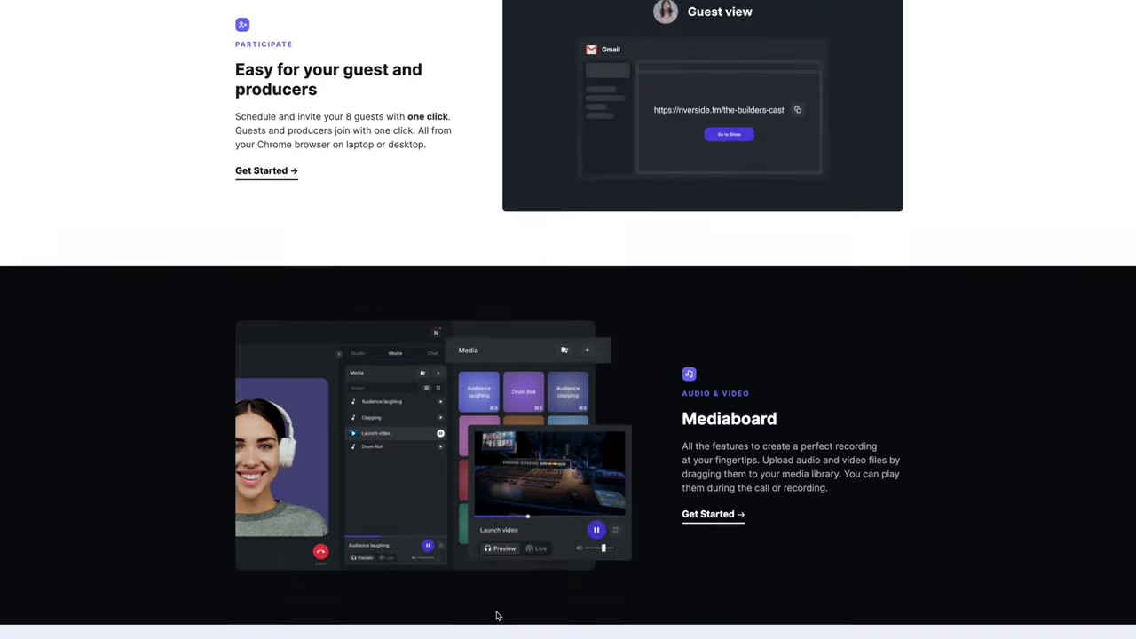
scroll(497, 616, down, 4)
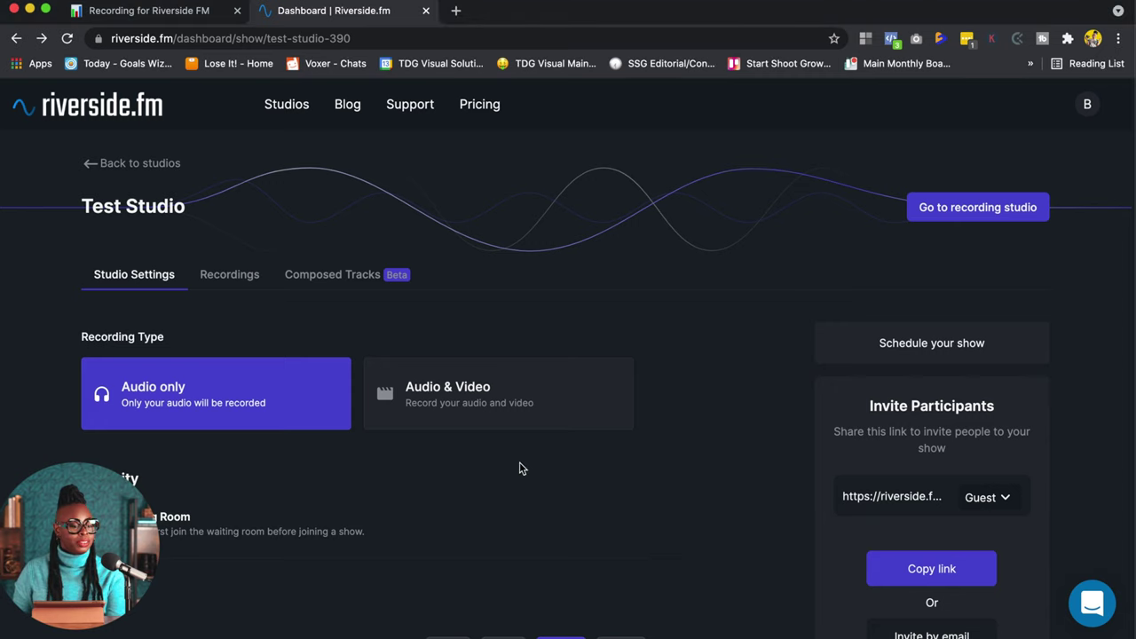
Step: Choose the Audio & Video recording type and 2160p recording resolution for Test Studio
click(452, 388)
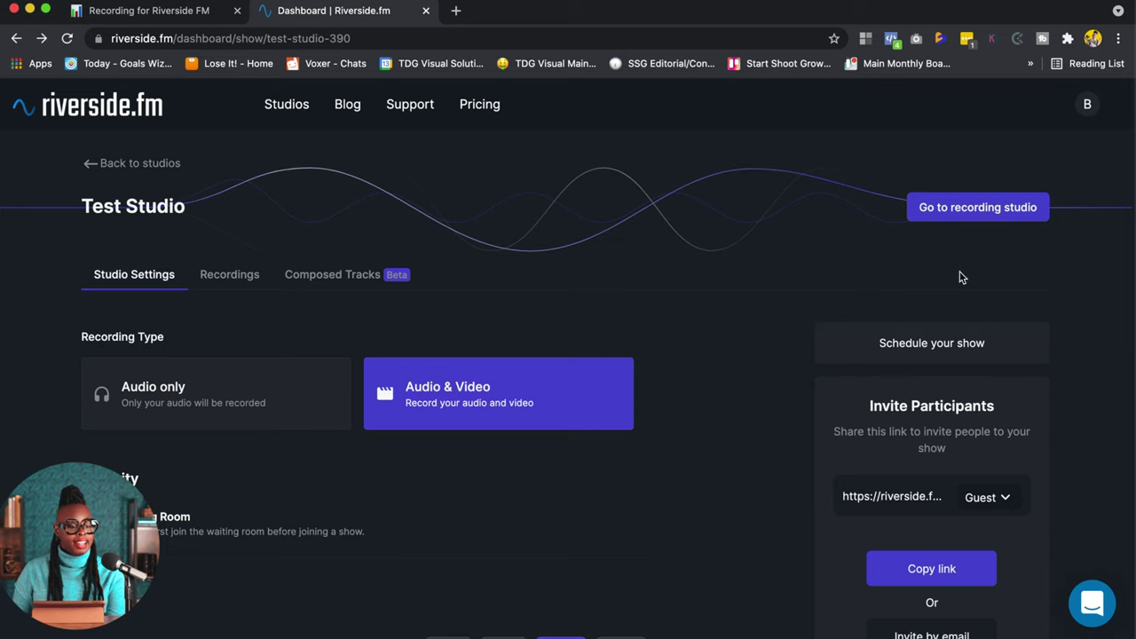
scroll(369, 464, down, 2)
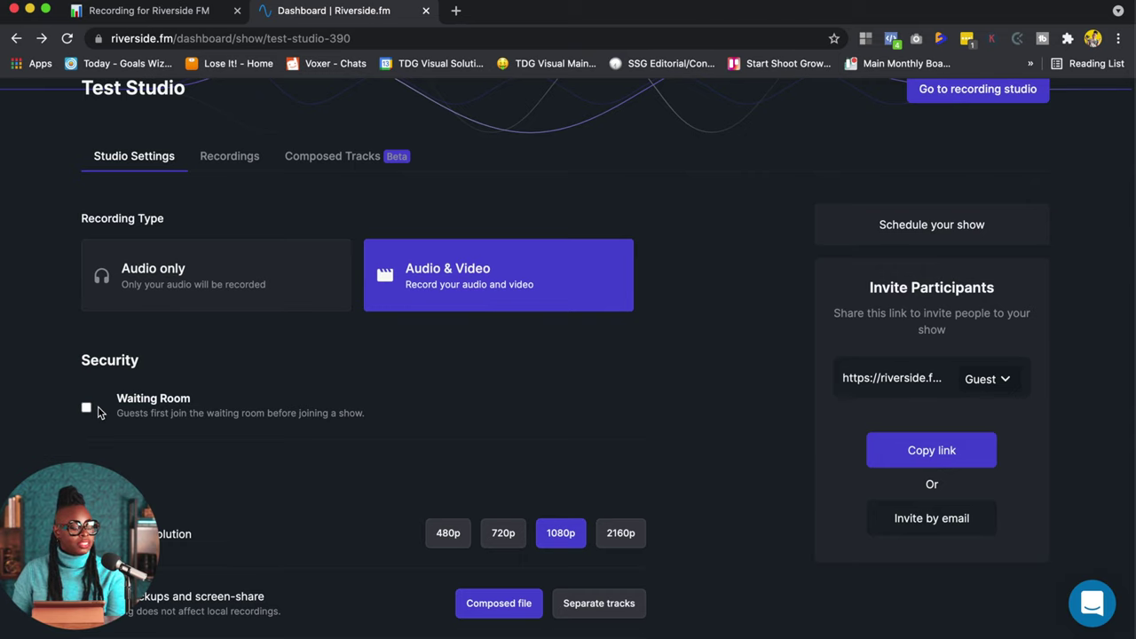
scroll(247, 525, down, 1)
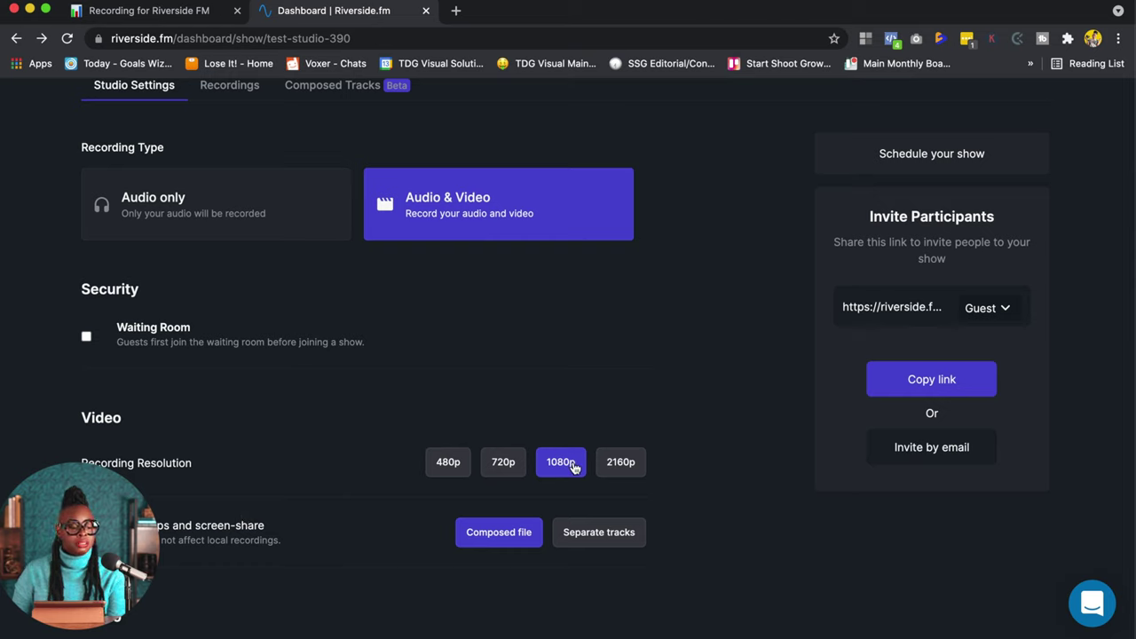
click(621, 474)
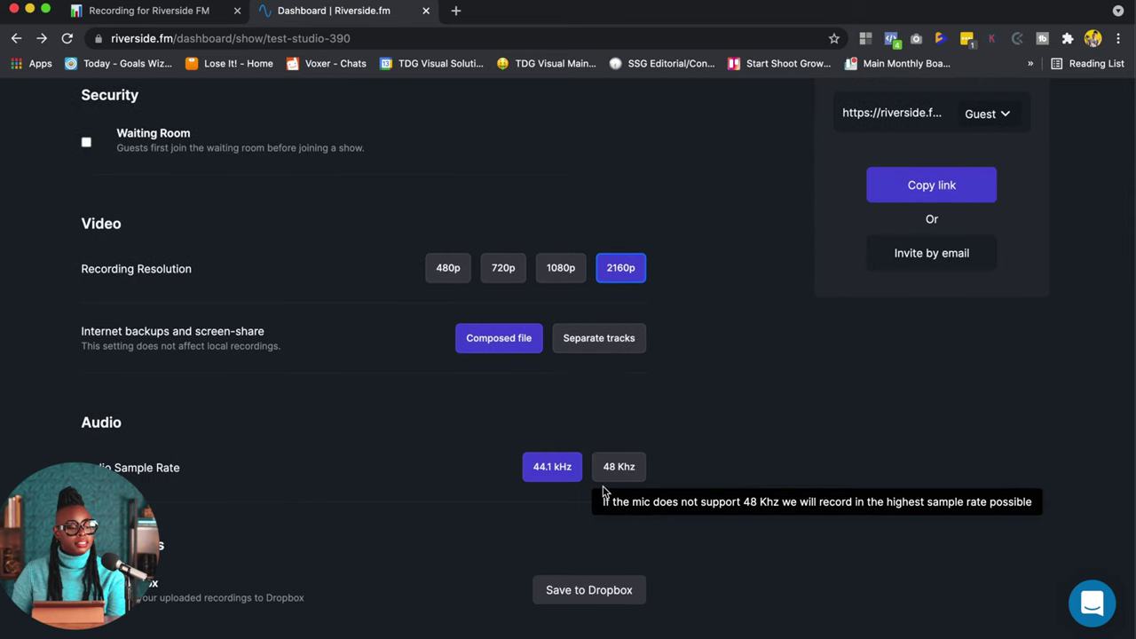
scroll(601, 492, down, 3)
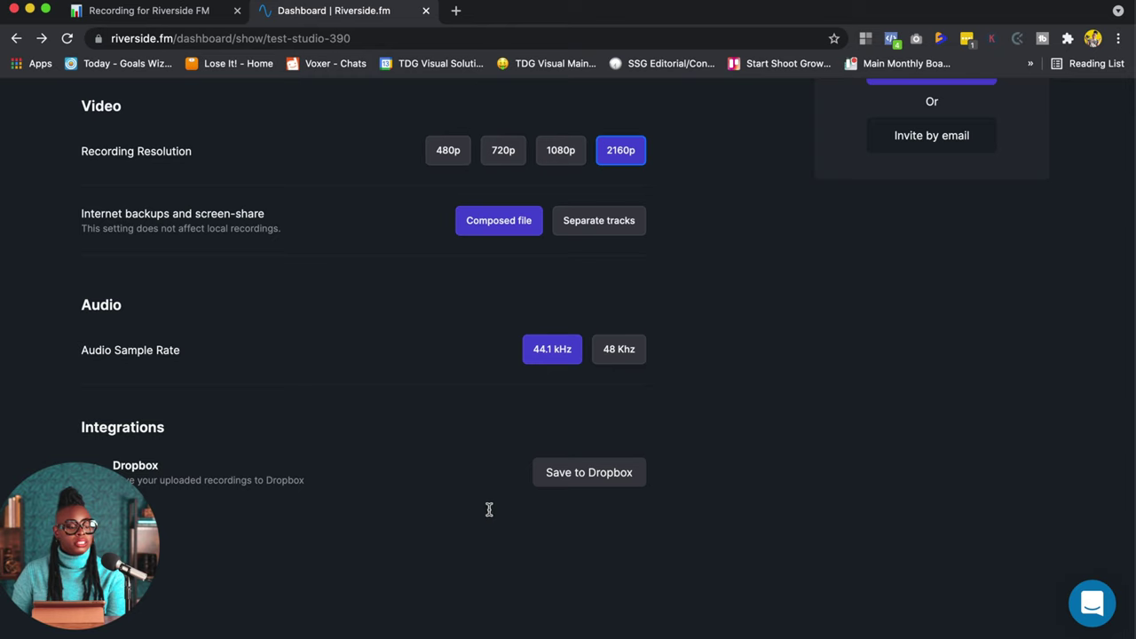
Step: Return to the top of the Test Studio settings and go to the recording studio
scroll(488, 511, up, 3)
scroll(486, 513, up, 4)
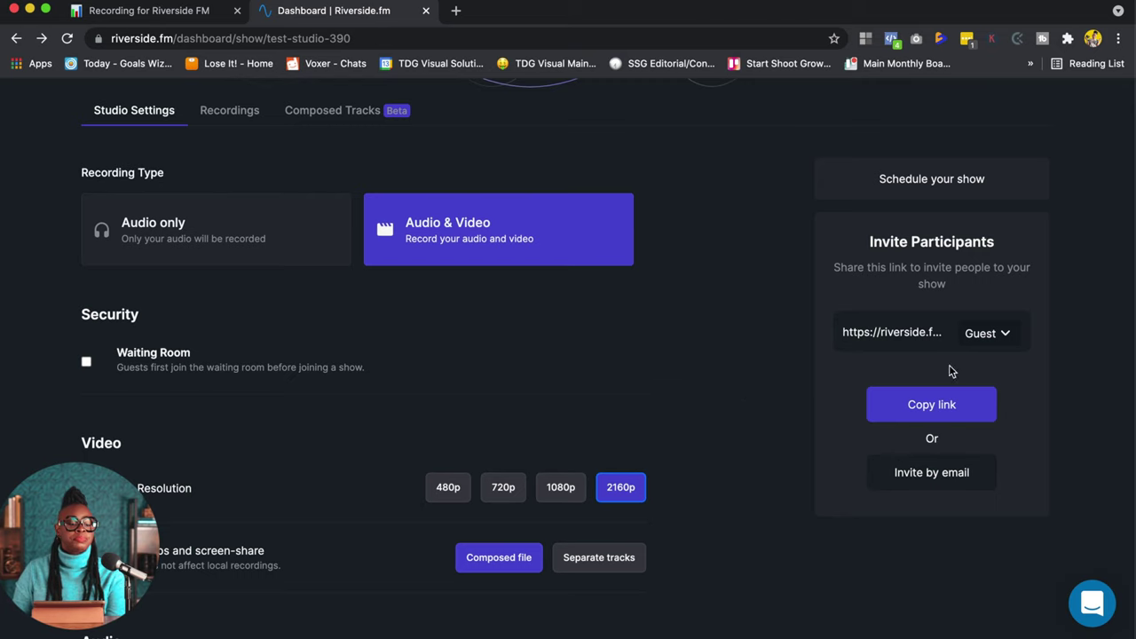
scroll(854, 413, up, 3)
click(941, 215)
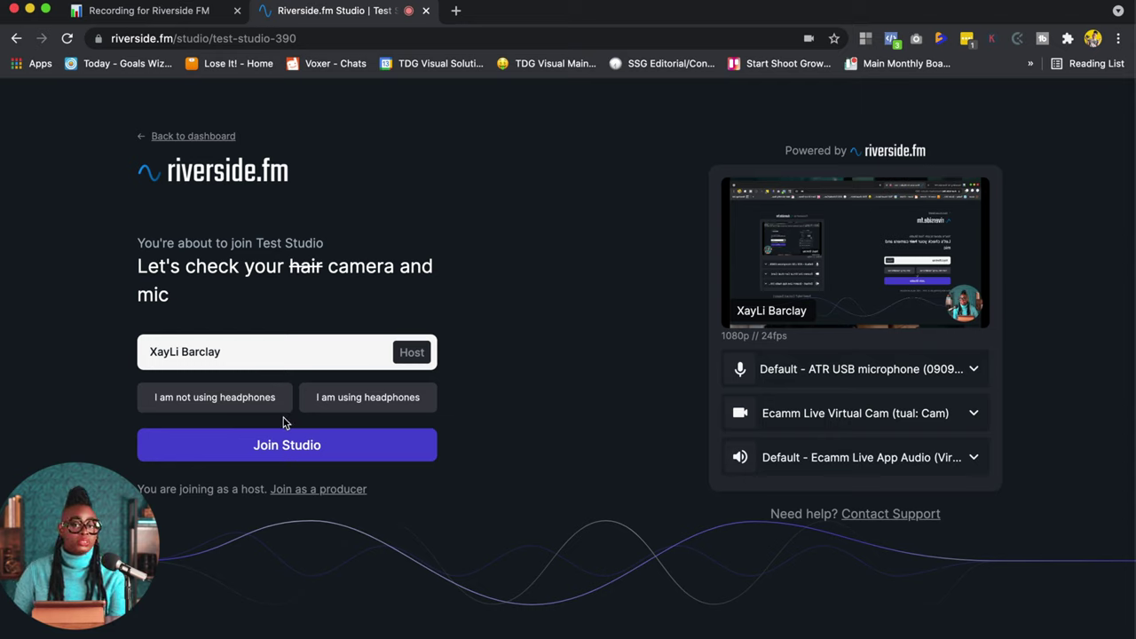
Step: Mark no headphones, pick FaceTime HD Camera and MacBook Pro Speakers, then join as host
click(197, 409)
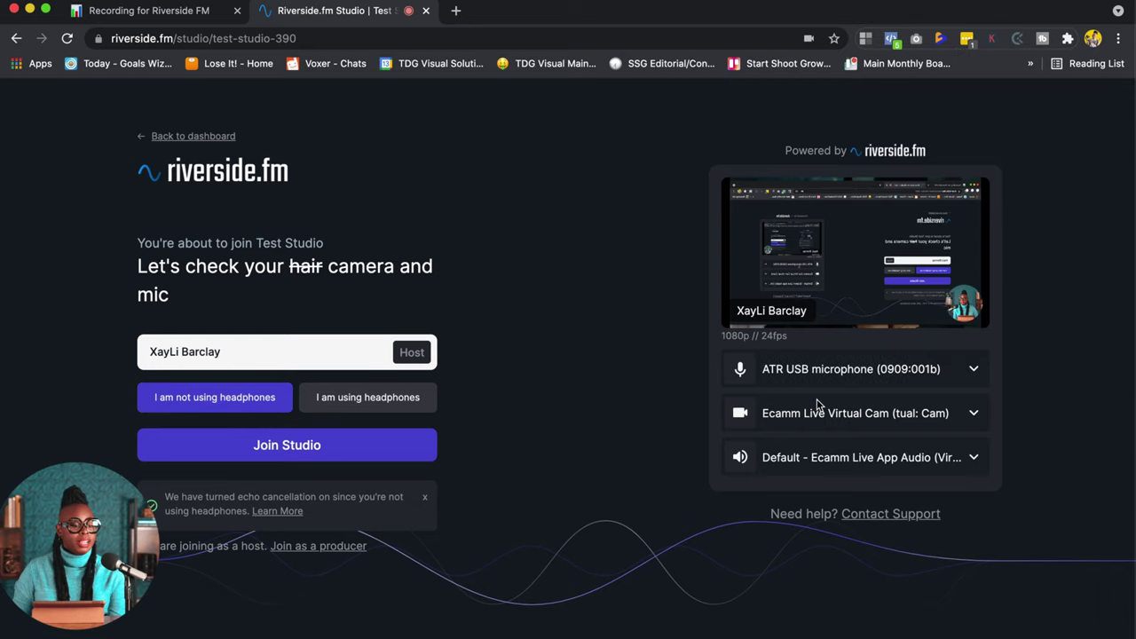
click(869, 424)
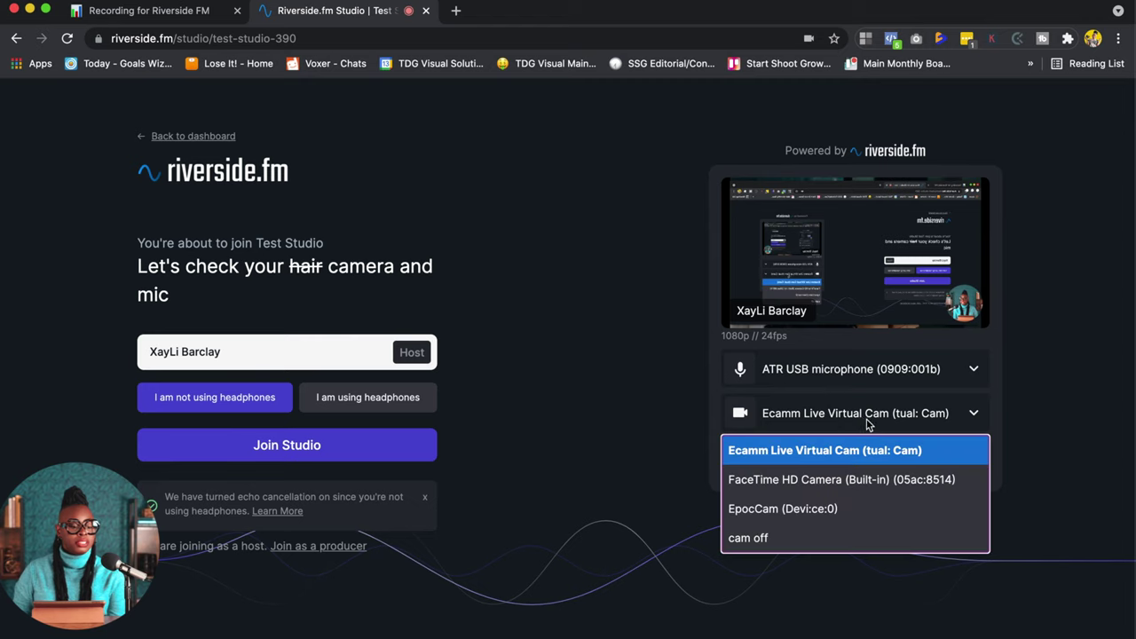
click(841, 484)
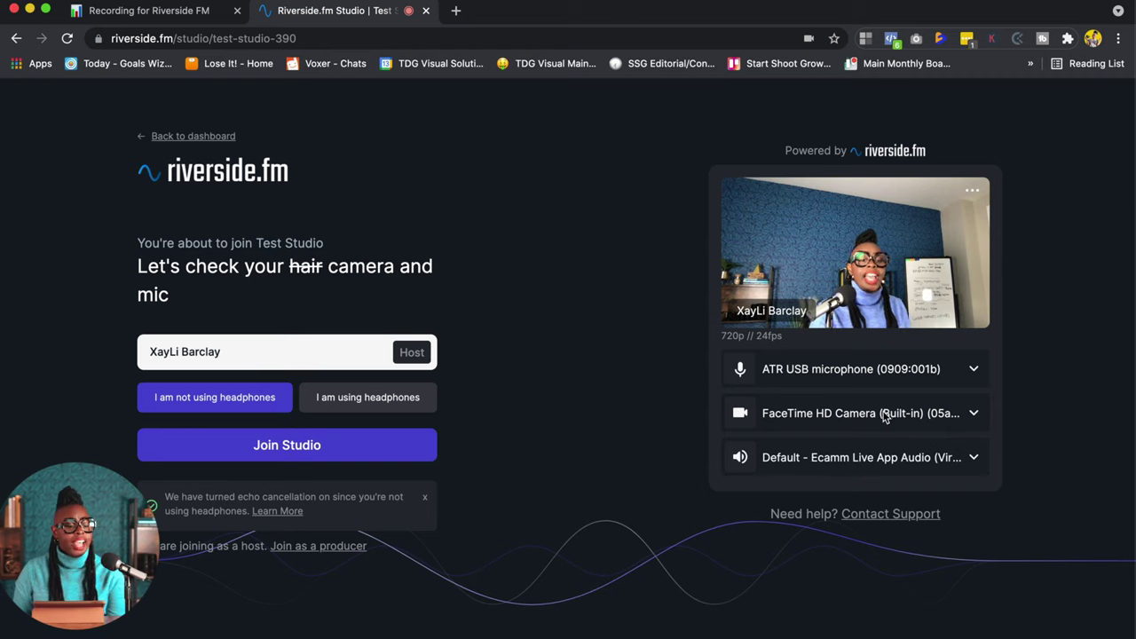
click(865, 460)
click(810, 345)
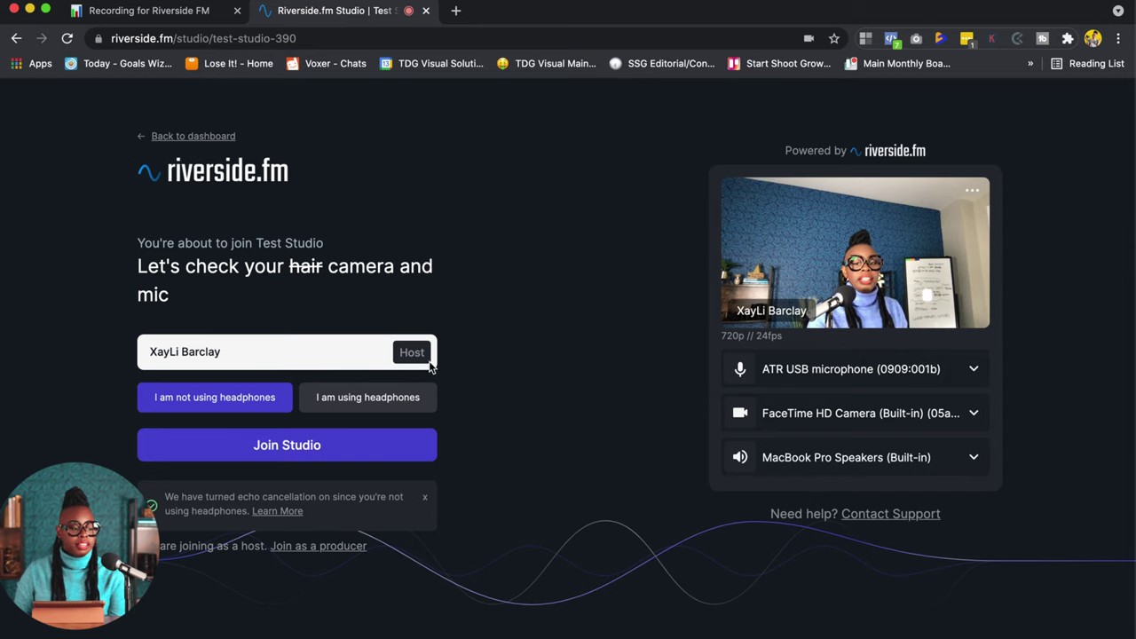
click(338, 443)
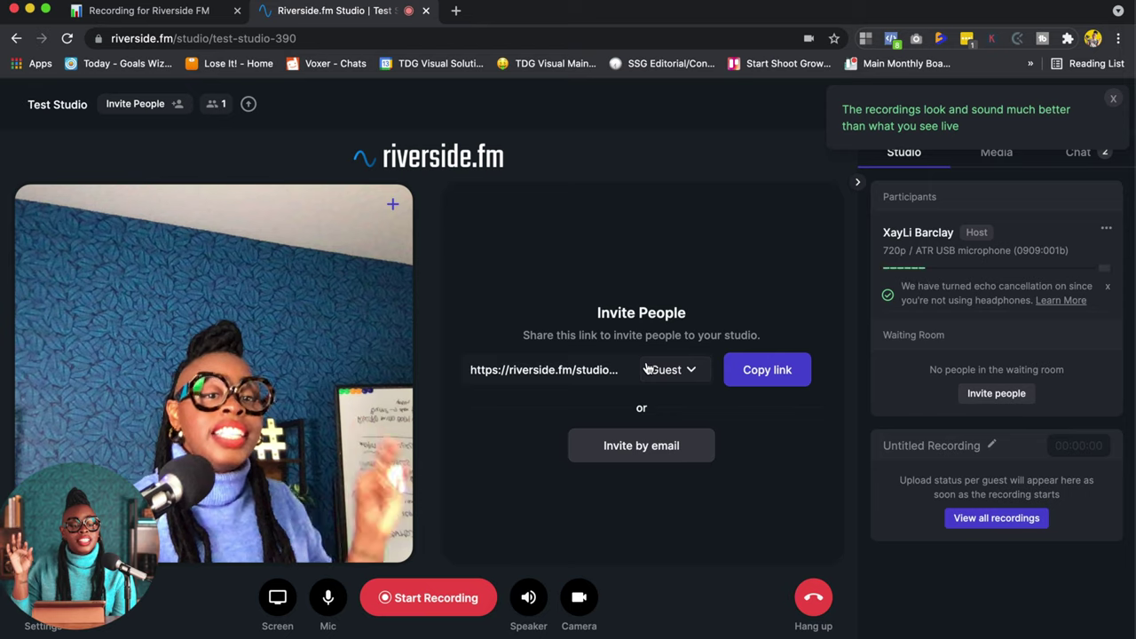
Step: Copy the guest invite link for Test Studio
click(761, 380)
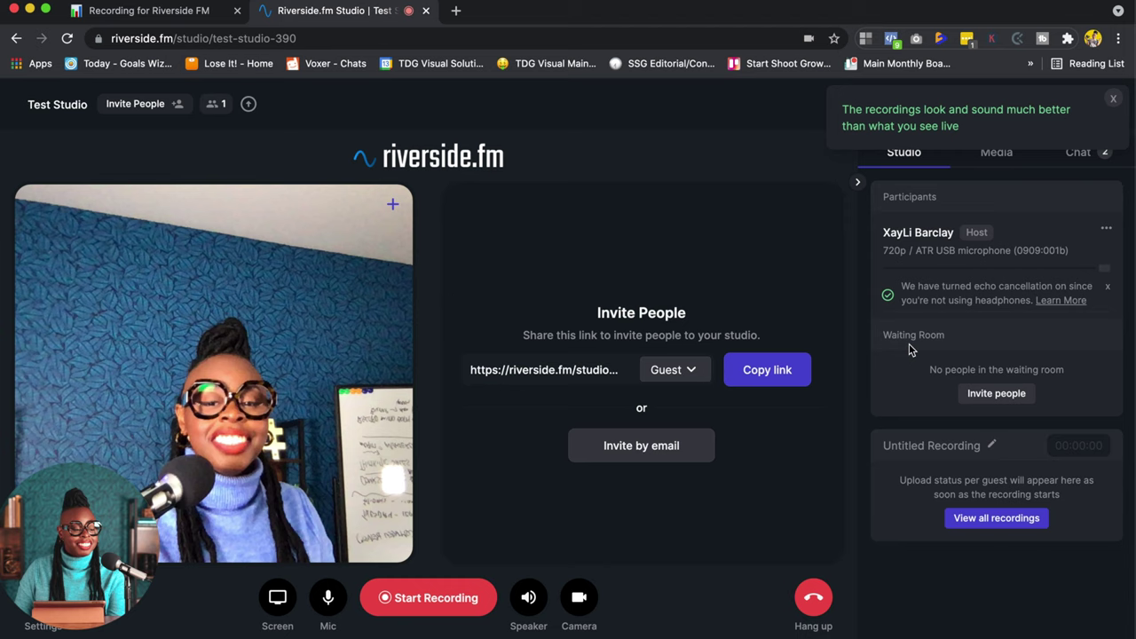
click(329, 608)
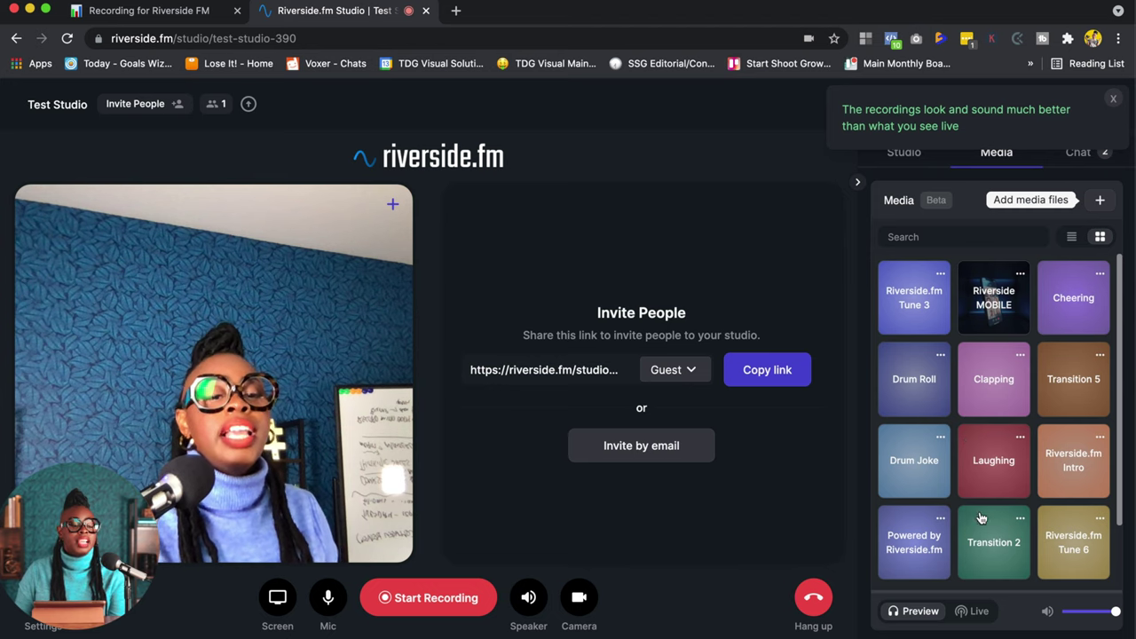
Step: Play the Cheering sound clip in the Media tab's preview
click(1064, 309)
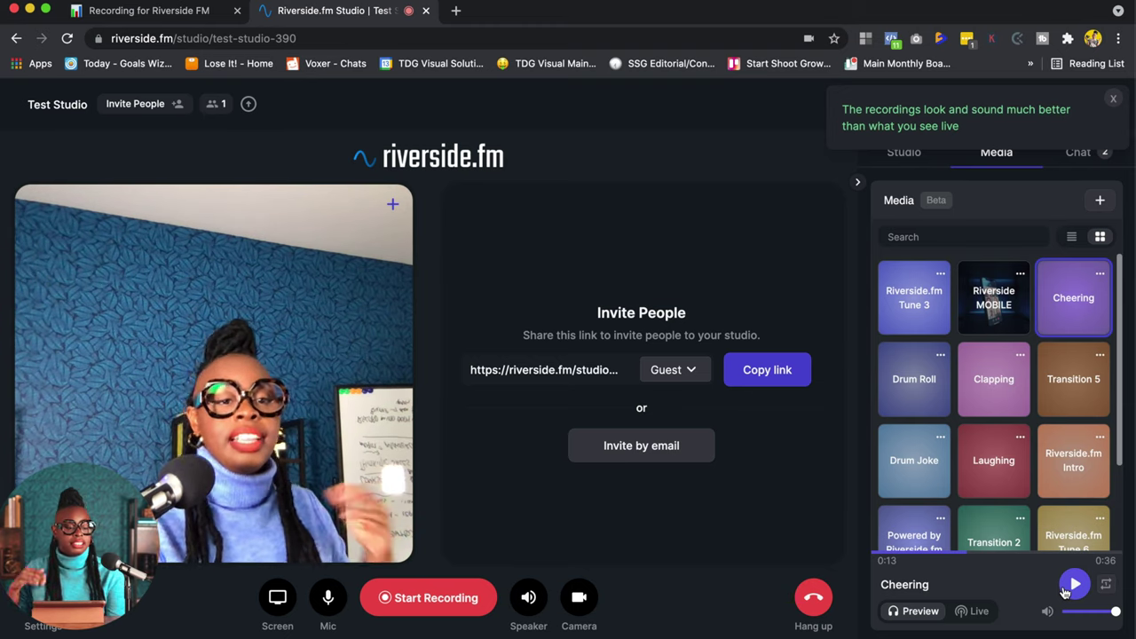
Step: Read the studio chat, then view participants and recording status in the Studio tab
click(1079, 155)
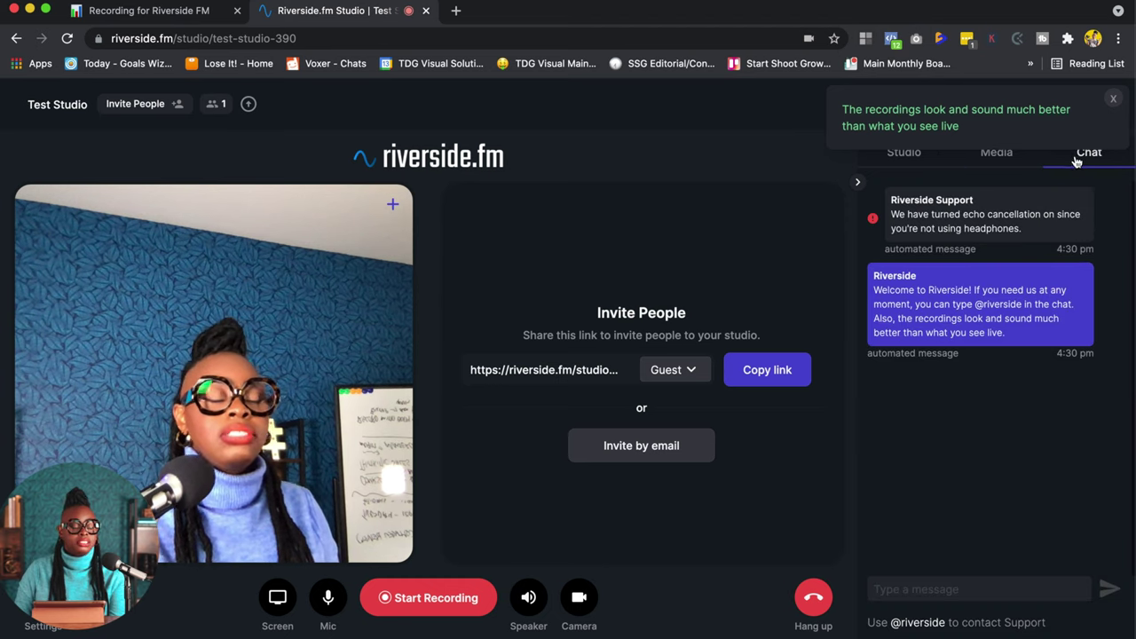
click(906, 154)
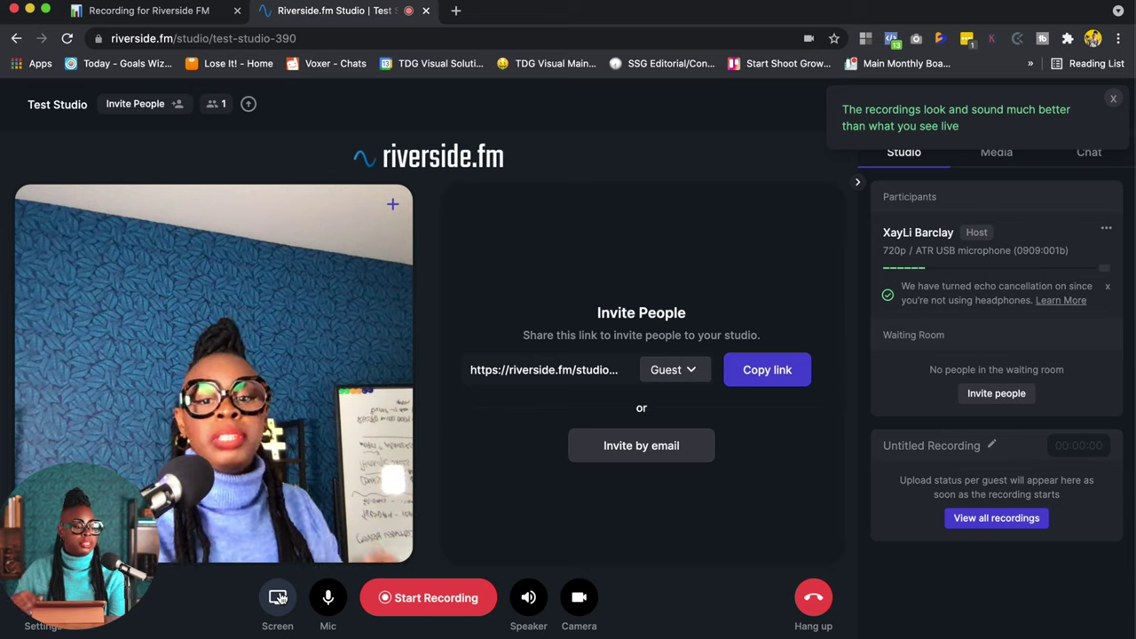
mouse_move(323, 604)
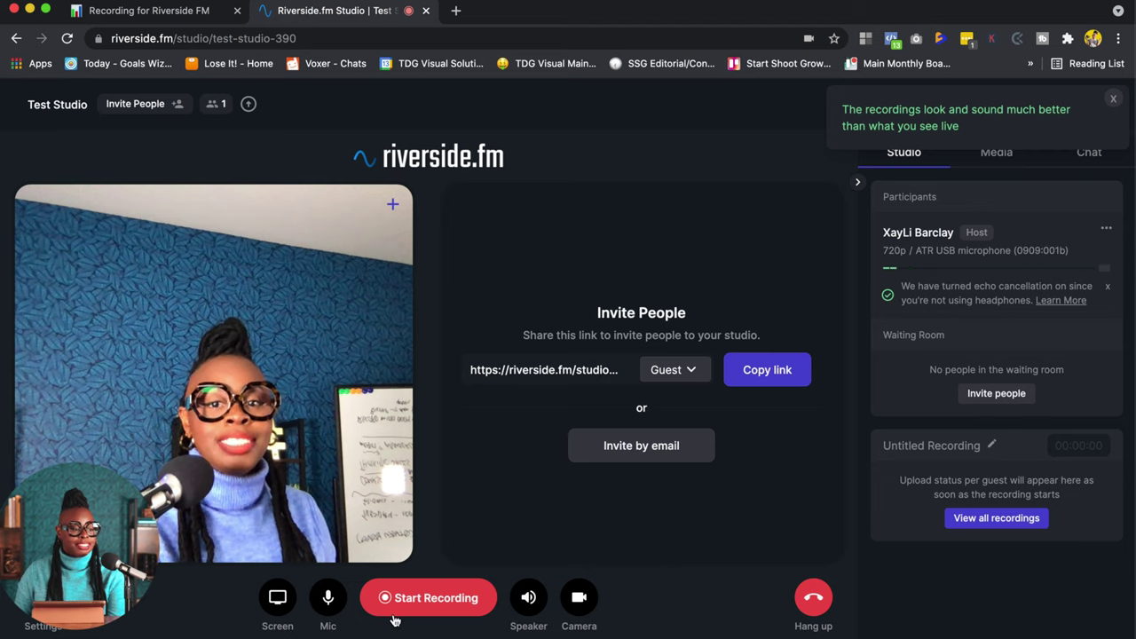
mouse_move(522, 609)
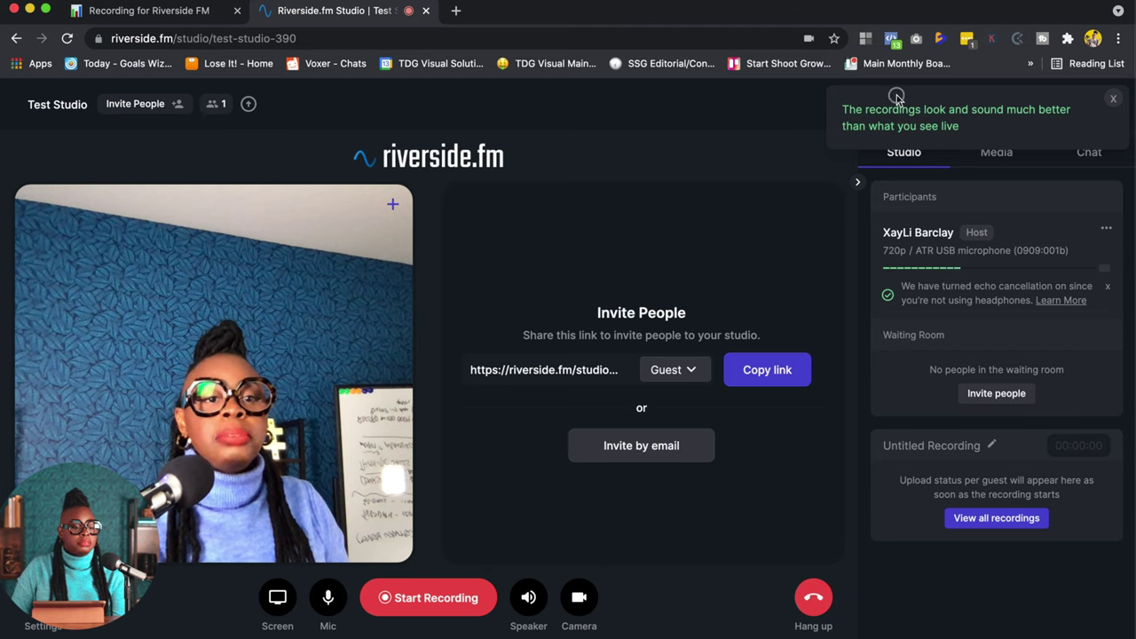
drag(899, 102, 843, 113)
click(871, 111)
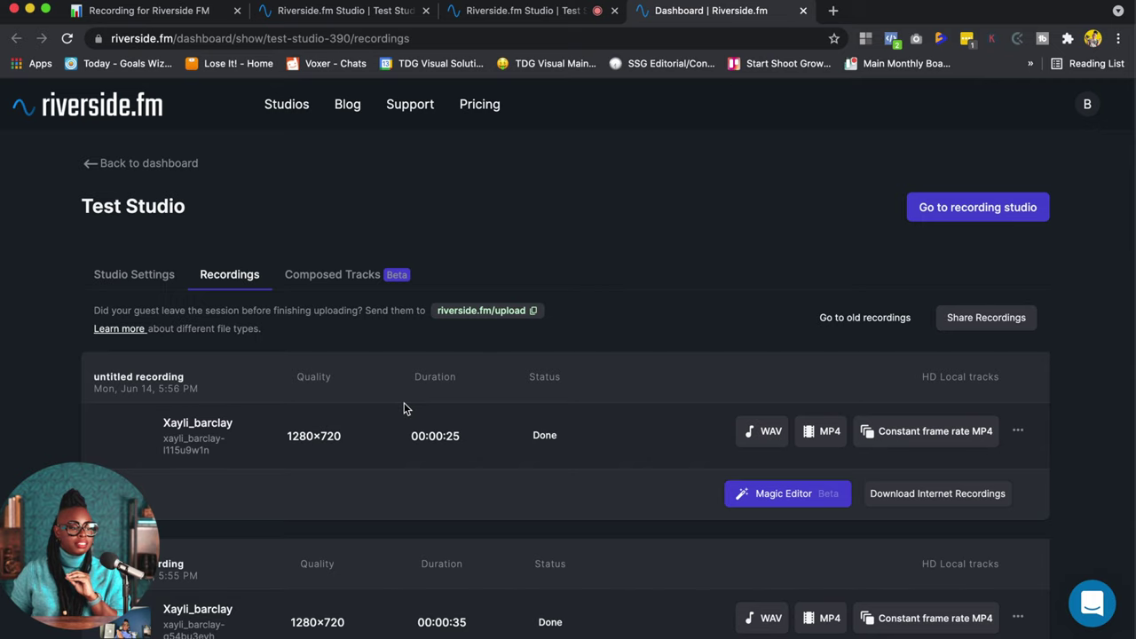
Step: Check the new 25-second recording in the Recordings list and open it in the Magic Editor
scroll(404, 404, down, 3)
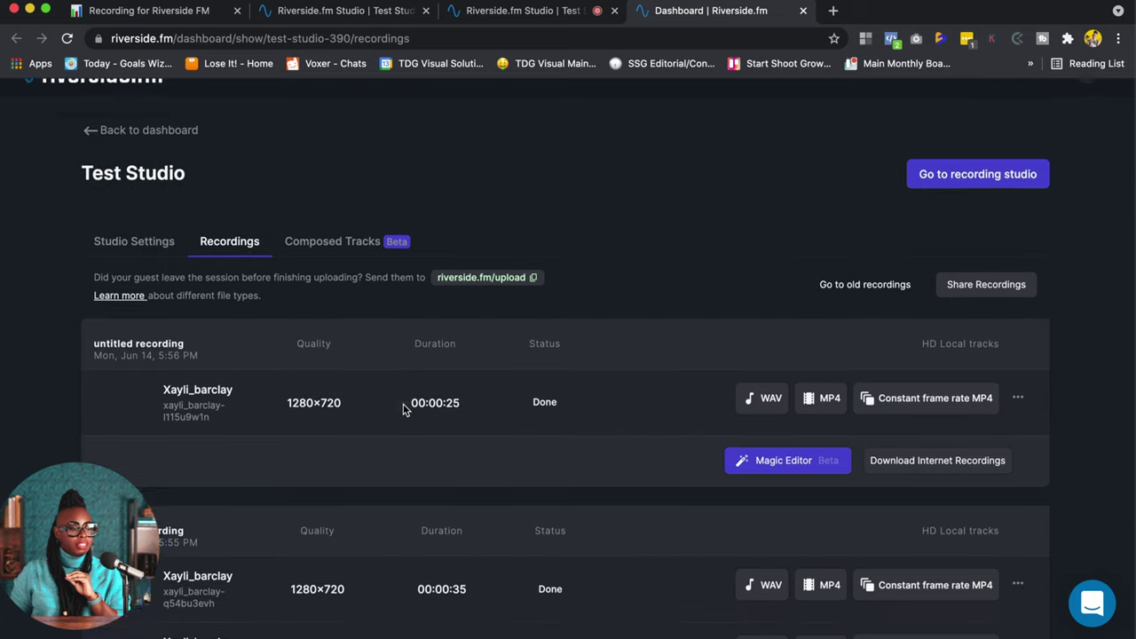
scroll(404, 409, up, 3)
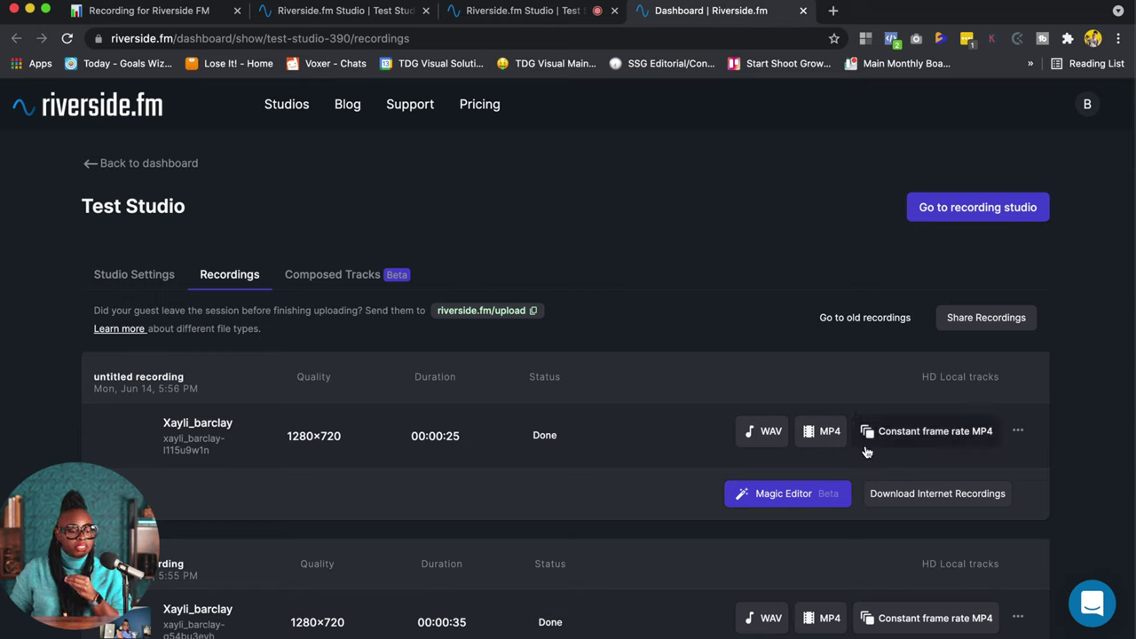
click(778, 495)
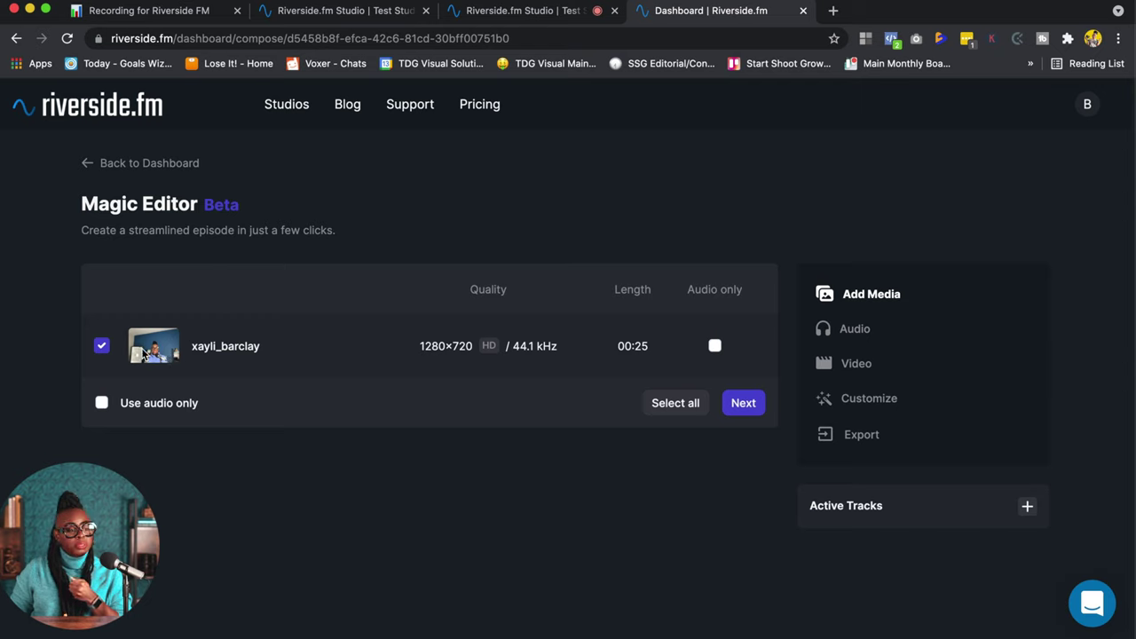
Step: Switch on Remove background noise and Normalize gain in the Magic Editor's audio step
click(744, 403)
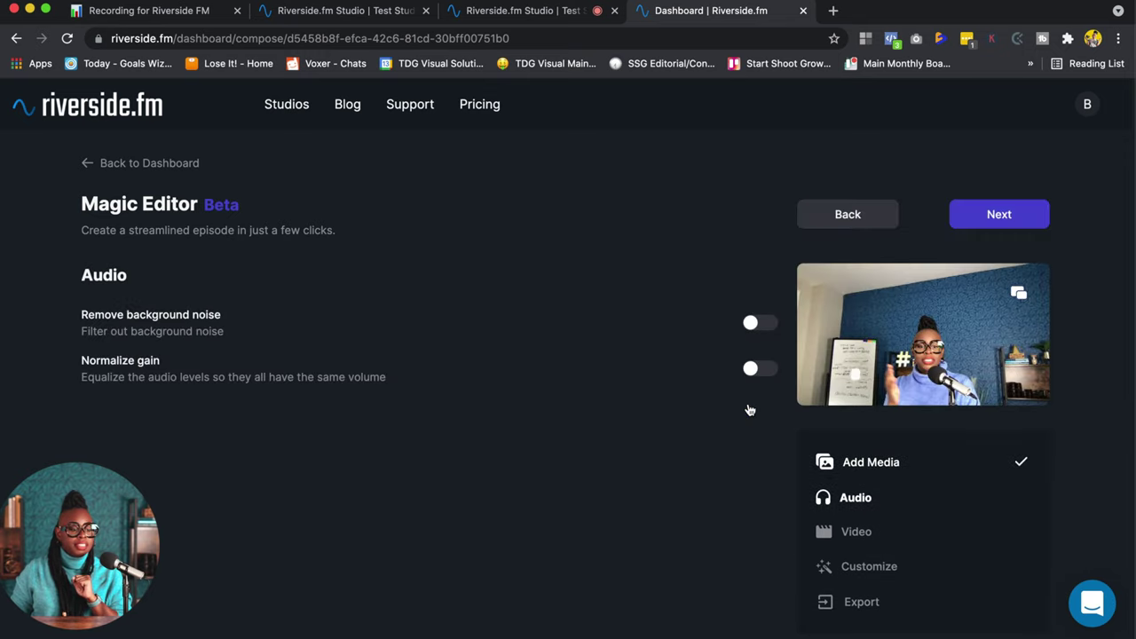
click(769, 330)
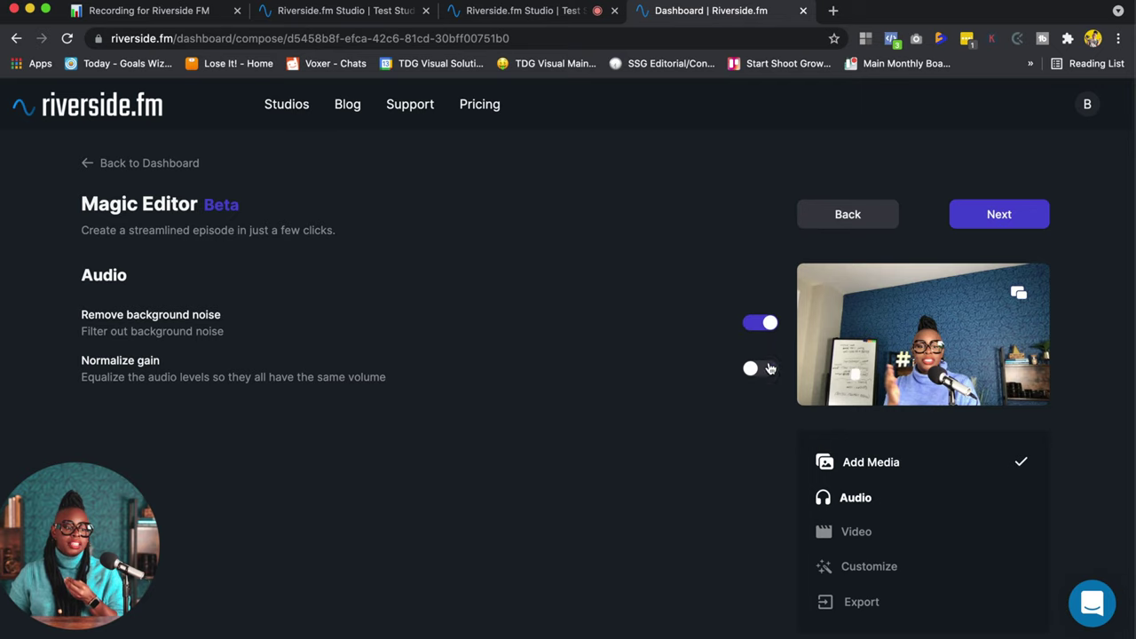
click(769, 371)
scroll(941, 434, down, 2)
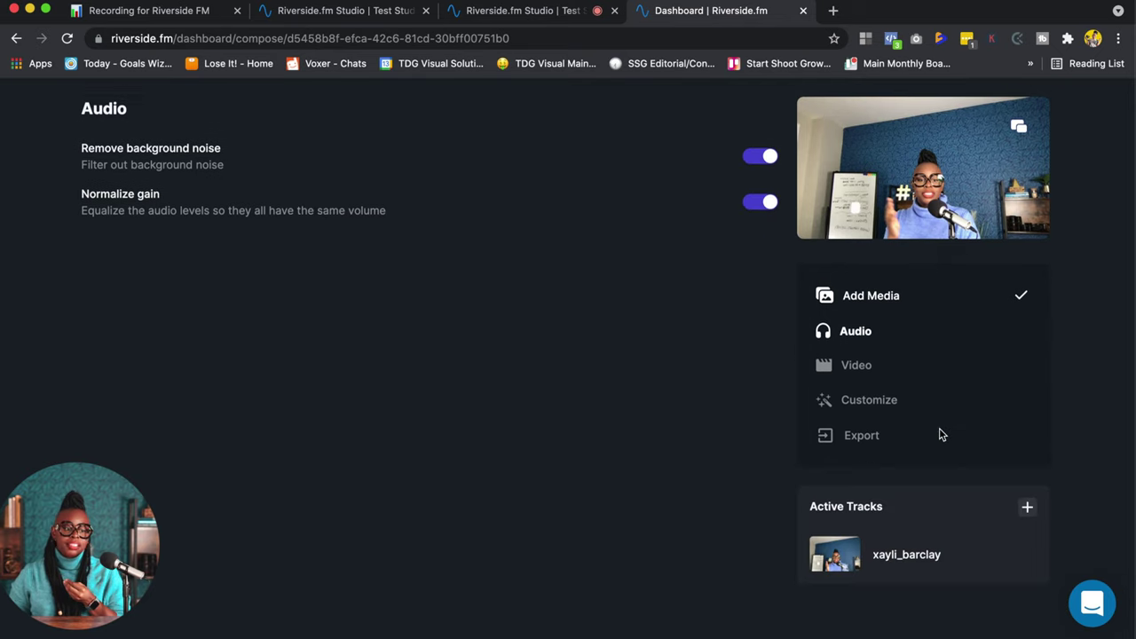
scroll(941, 434, up, 2)
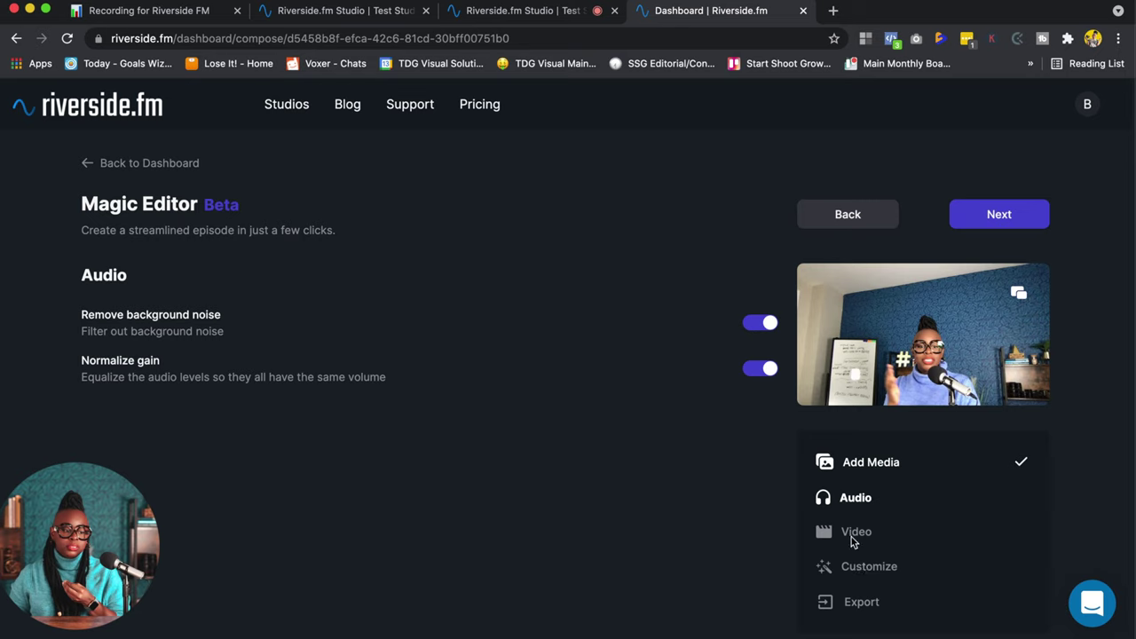
click(990, 216)
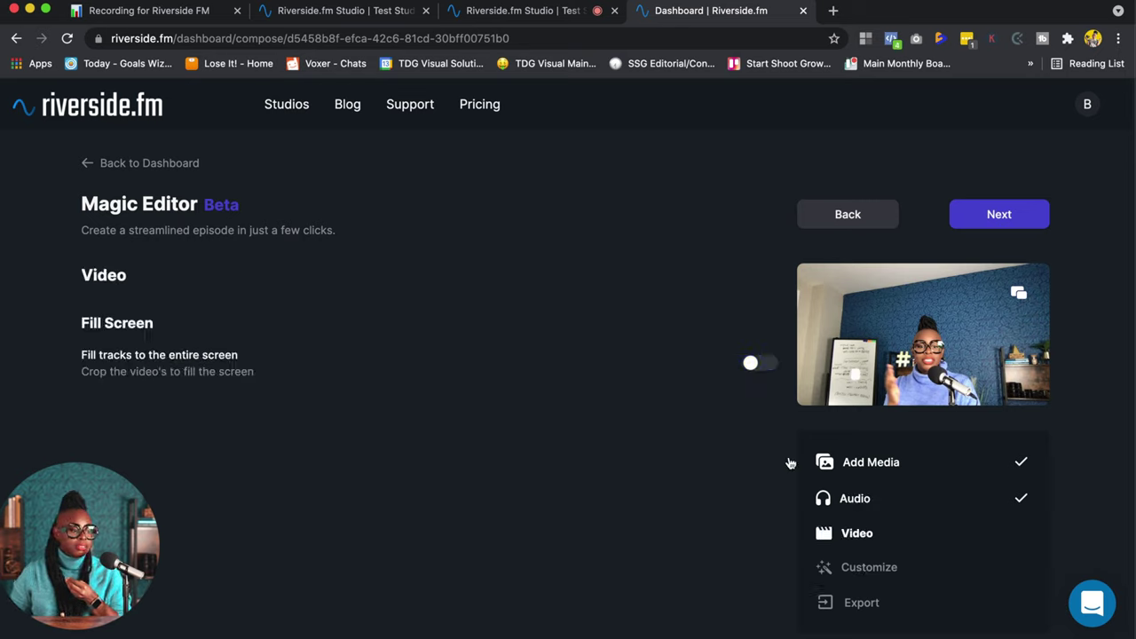
Step: Turn on Fill Screen so the tracks are cropped to fill the frame
scroll(772, 367, down, 1)
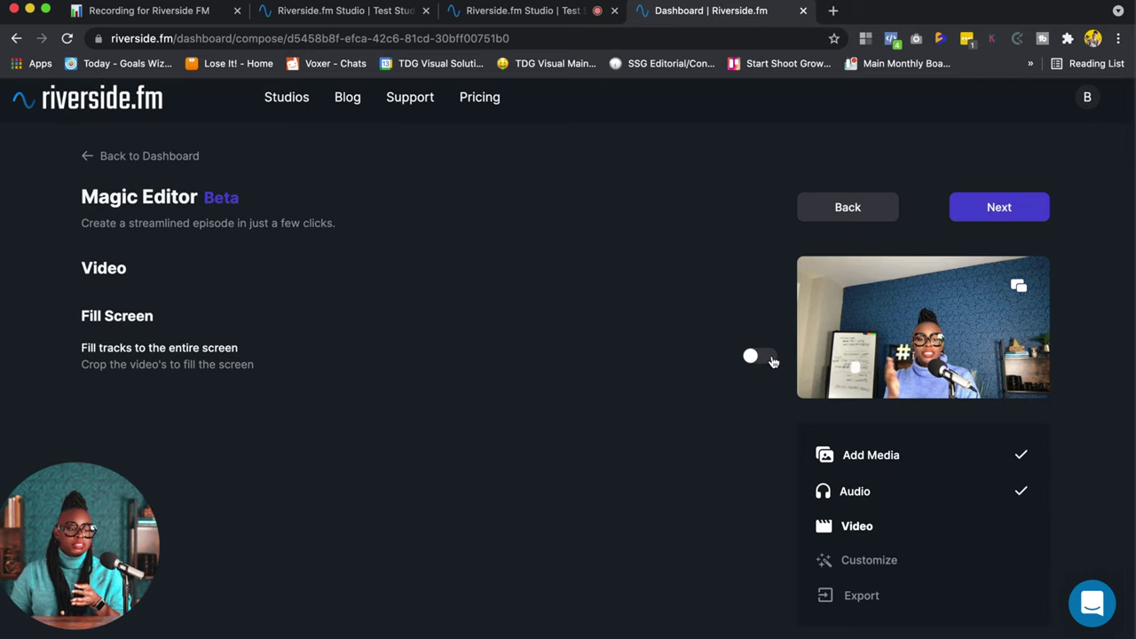
scroll(773, 364, down, 1)
scroll(773, 360, down, 1)
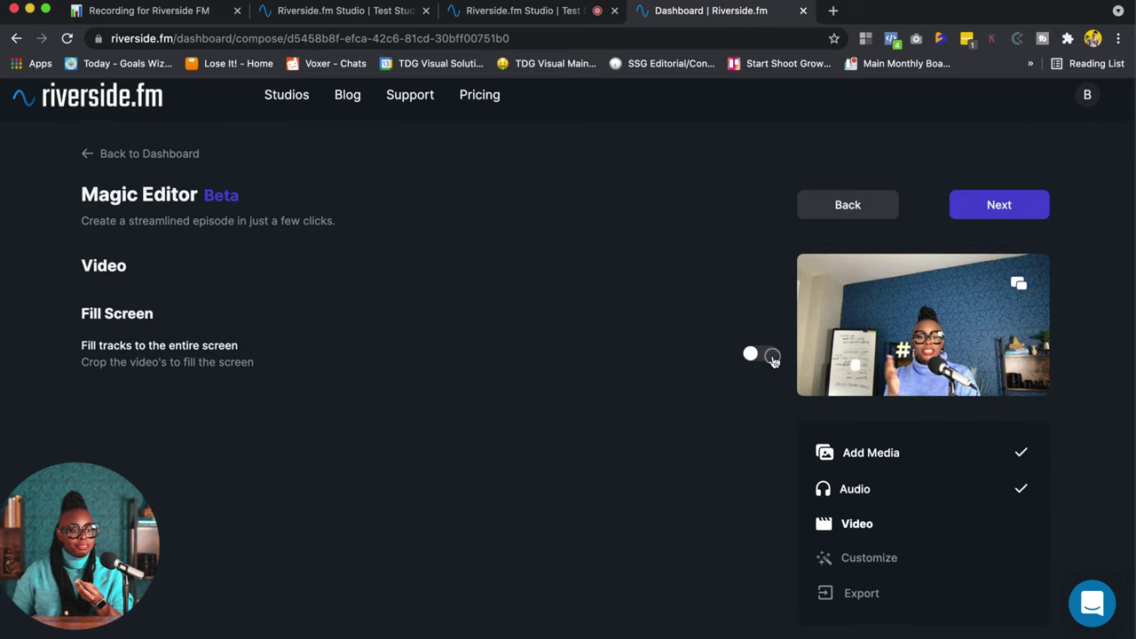
click(760, 356)
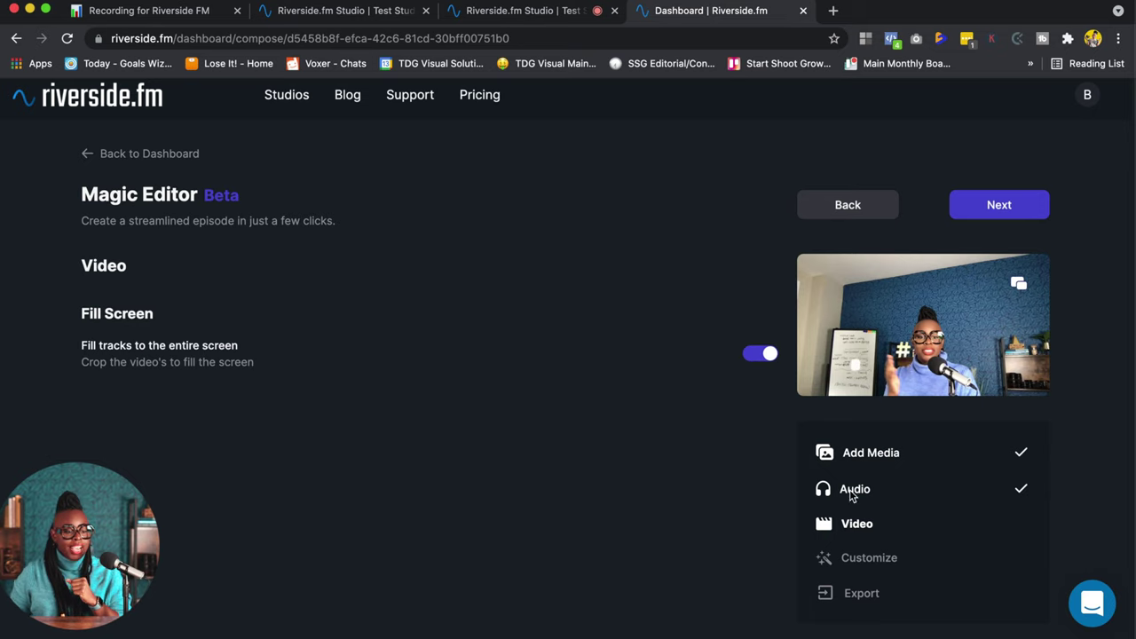
Step: Go back to the Add Media step and advance again to the Audio step
click(850, 453)
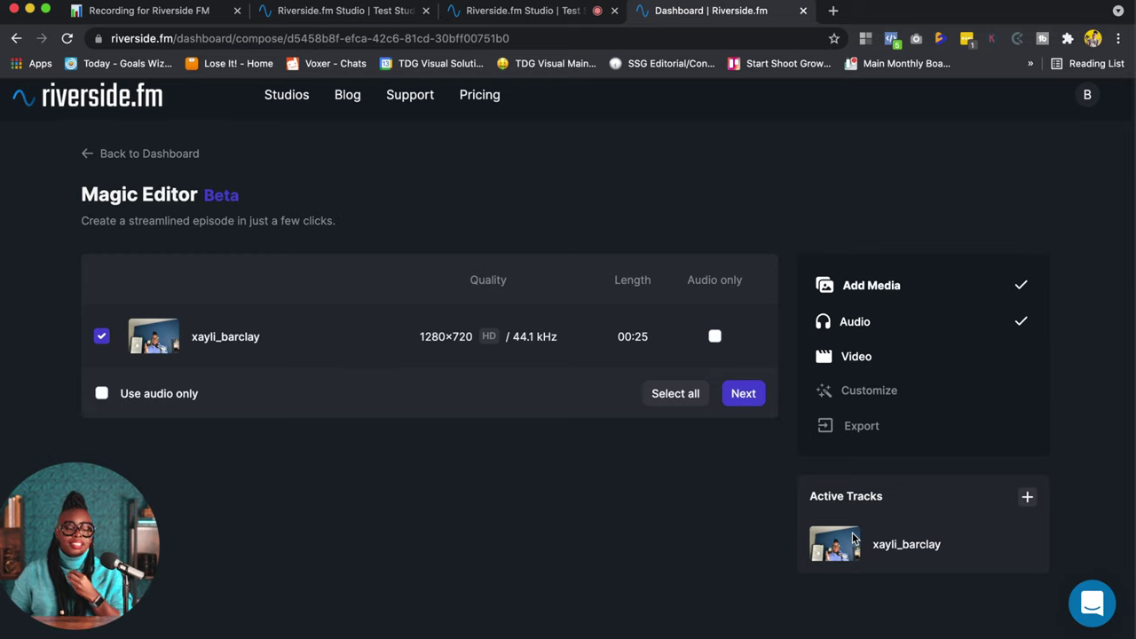
scroll(854, 532, down, 1)
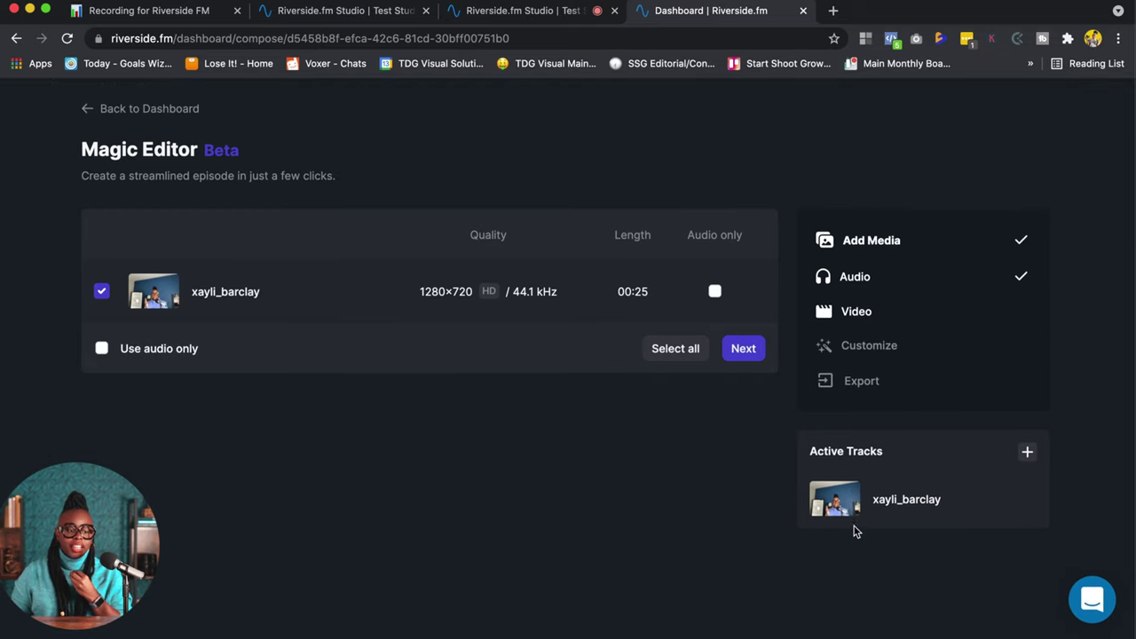
click(744, 350)
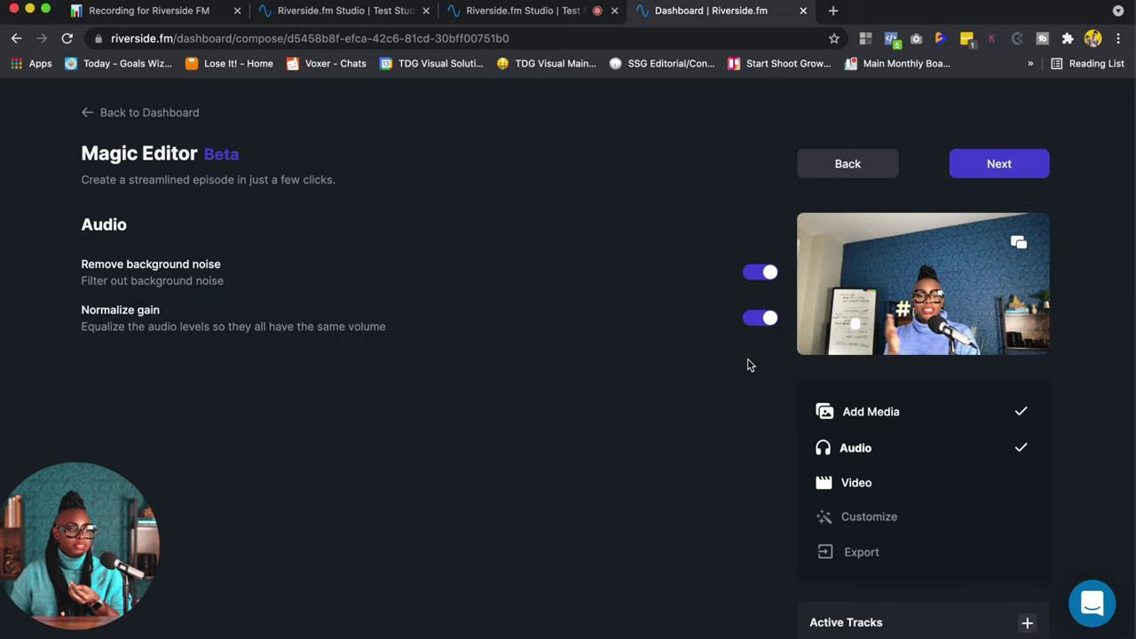